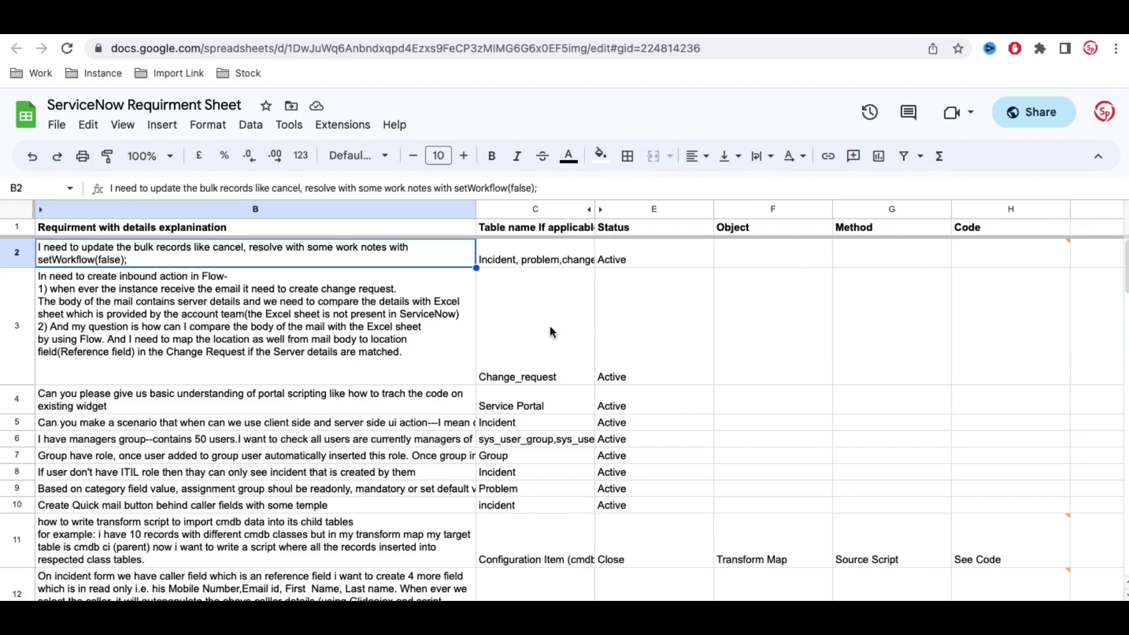
Open the bookmarked ServiceNow support article on setWorkflow(false) and work notes
click(591, 29)
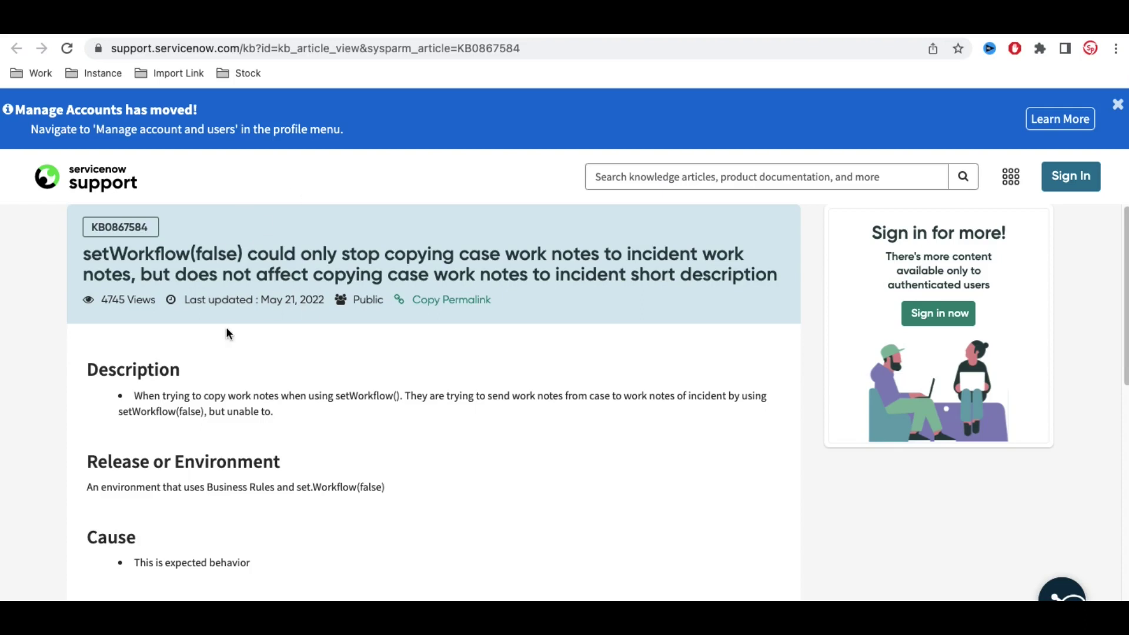
scroll(281, 445, down, 8)
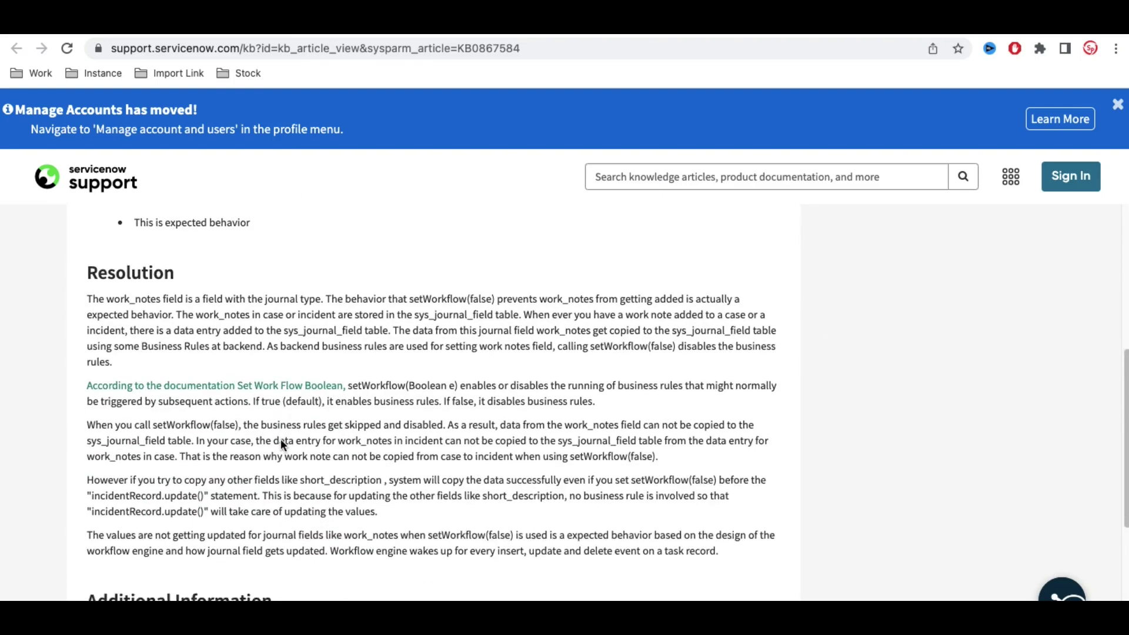
scroll(281, 440, down, 3)
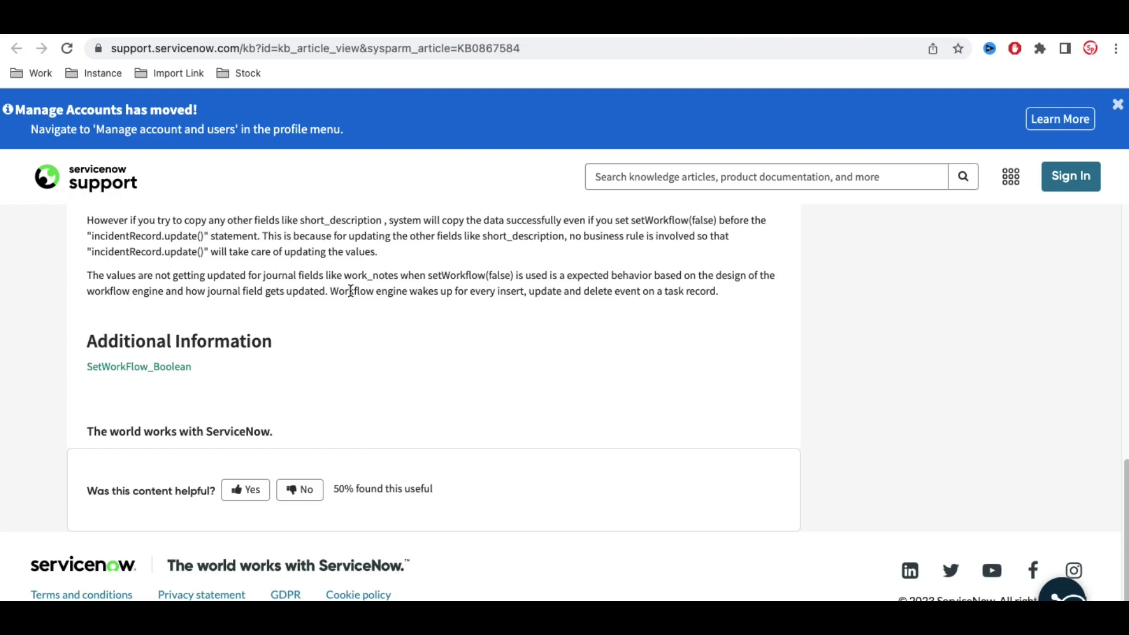
scroll(350, 291, up, 10)
scroll(350, 291, down, 3)
scroll(350, 291, up, 3)
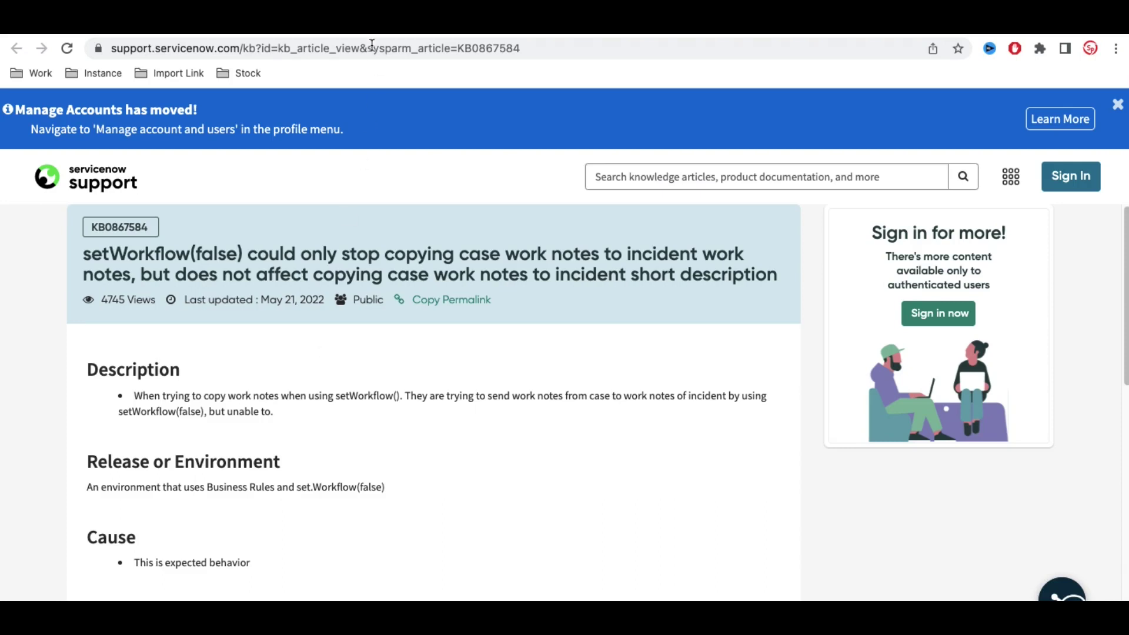
Record Fix Script as row 2's Object in F2 and GlideRecord as its Method in G2
click(374, 25)
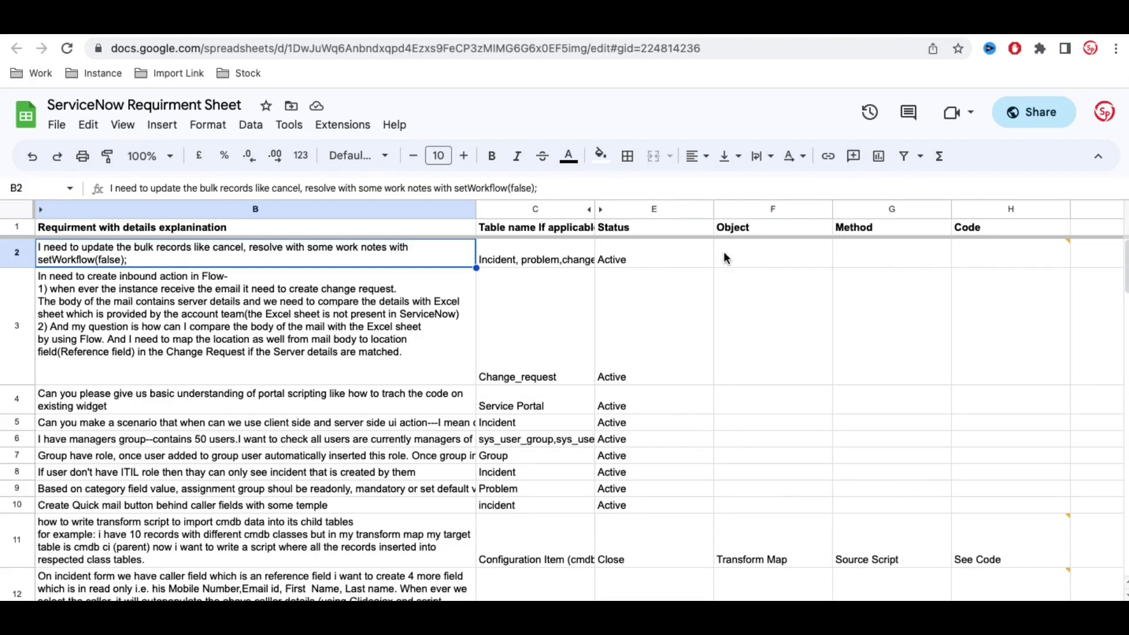
click(739, 255)
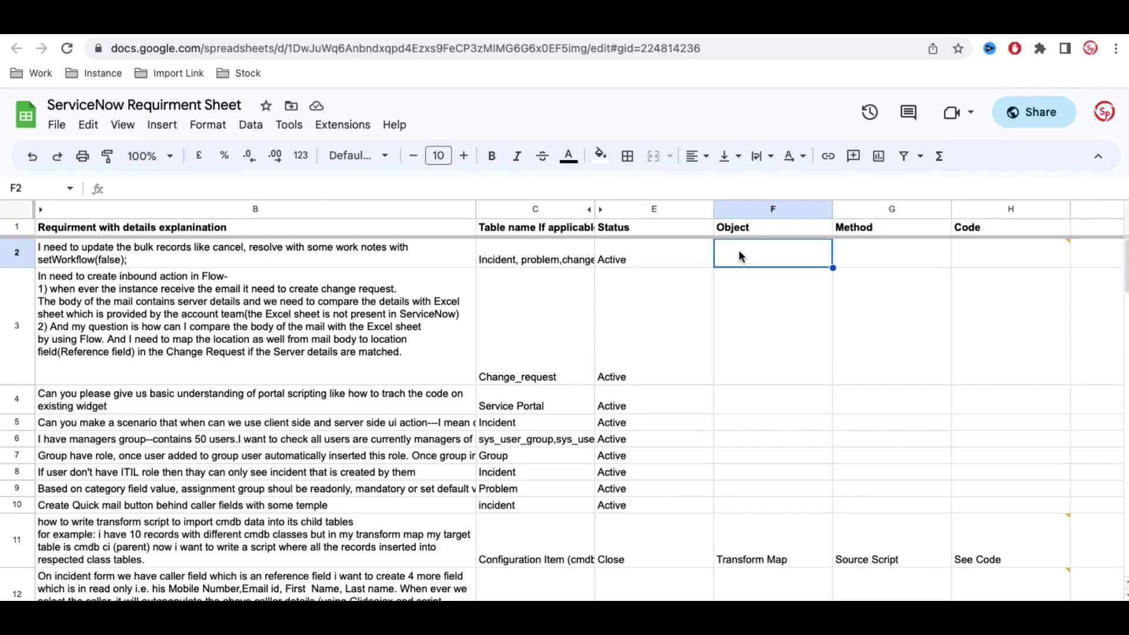
text(Fix Script)
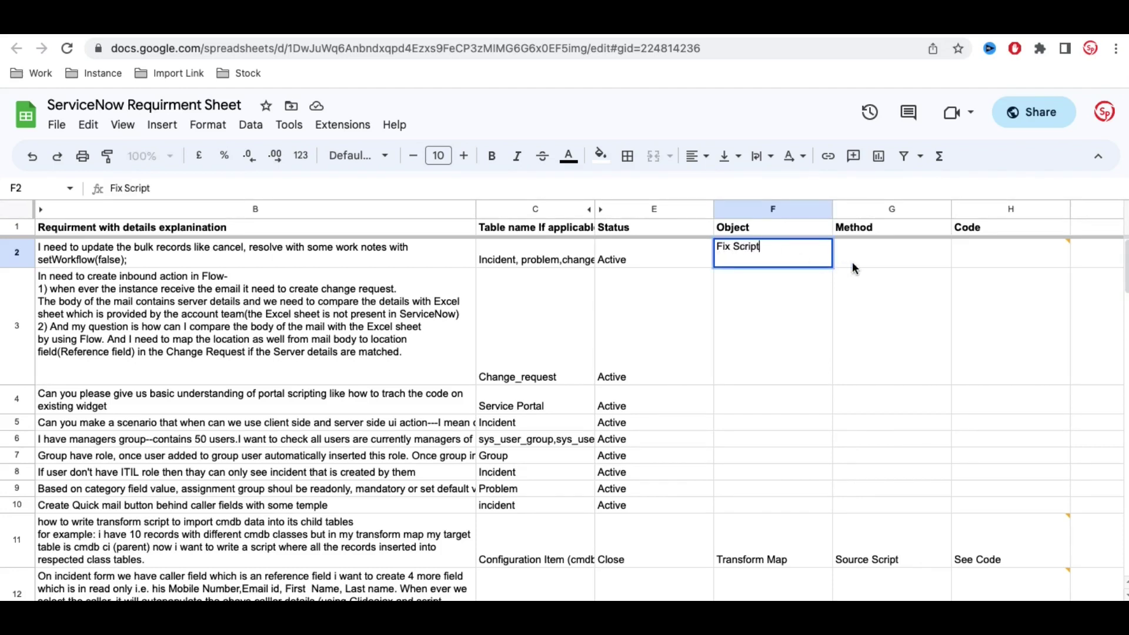
click(853, 268)
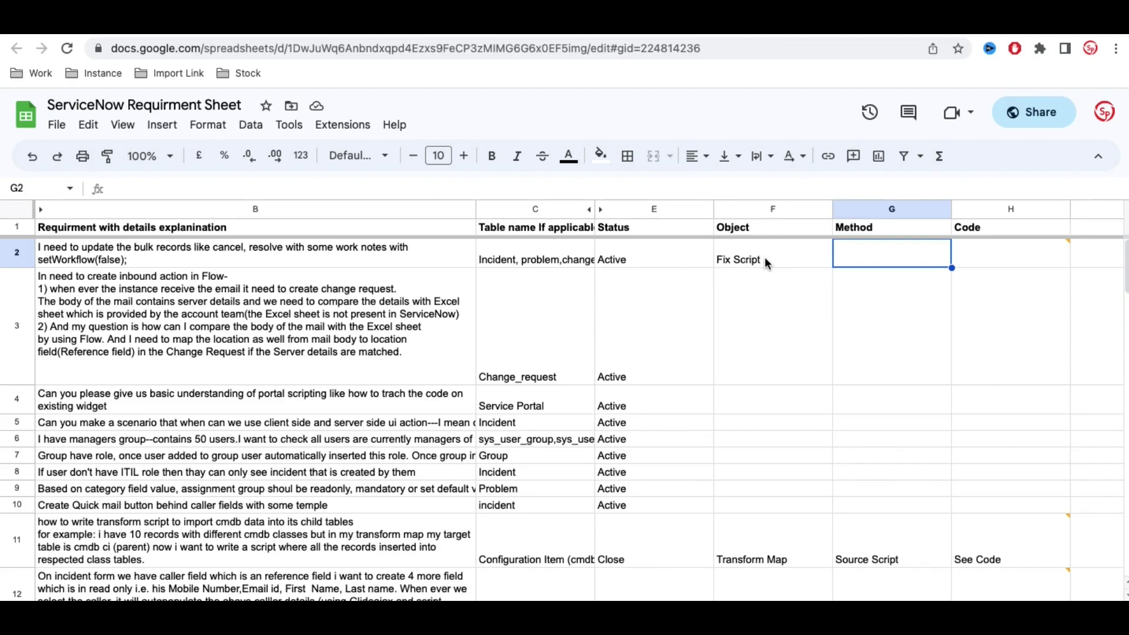
double_click(855, 253)
text(G)
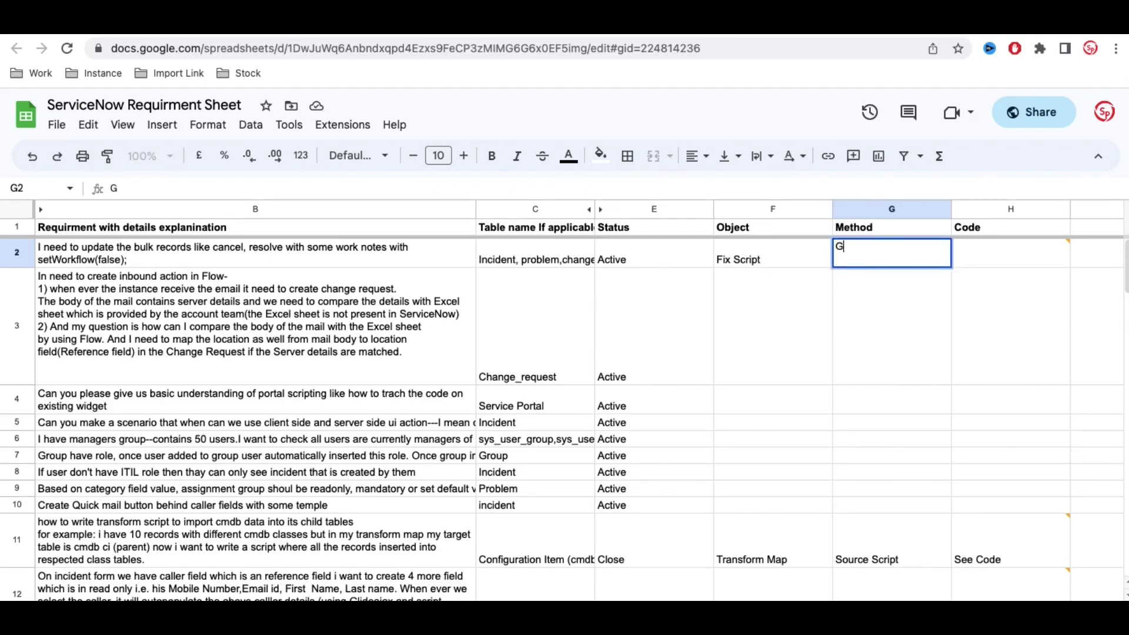
text(lideRecord)
click(730, 348)
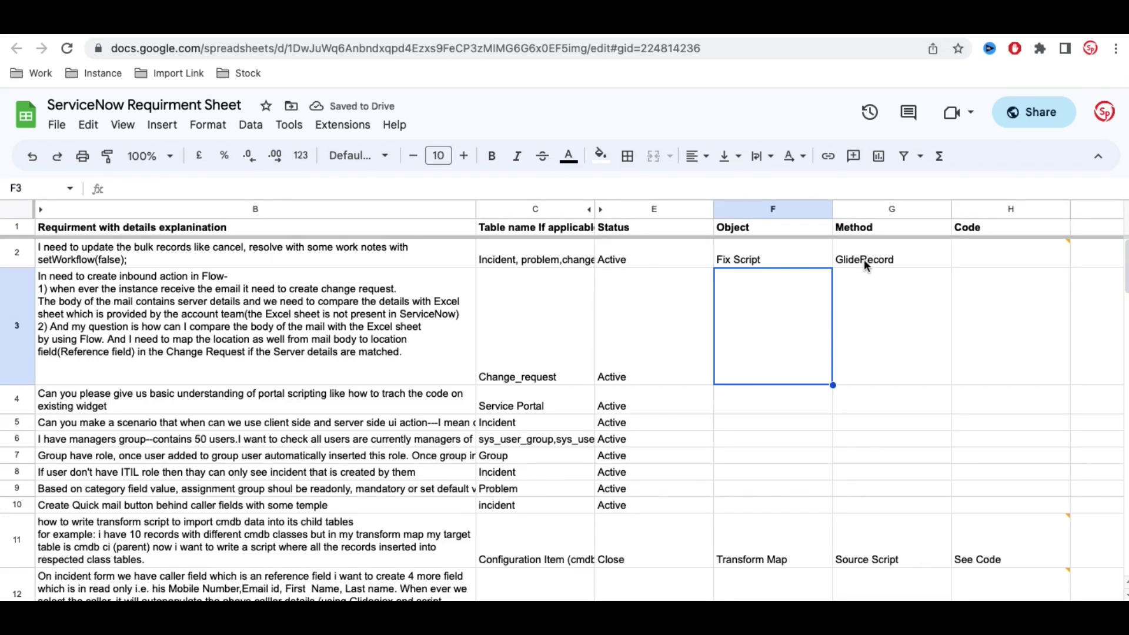
Open the ServiceNow incident list by entering incident.list in the navigator
click(176, 12)
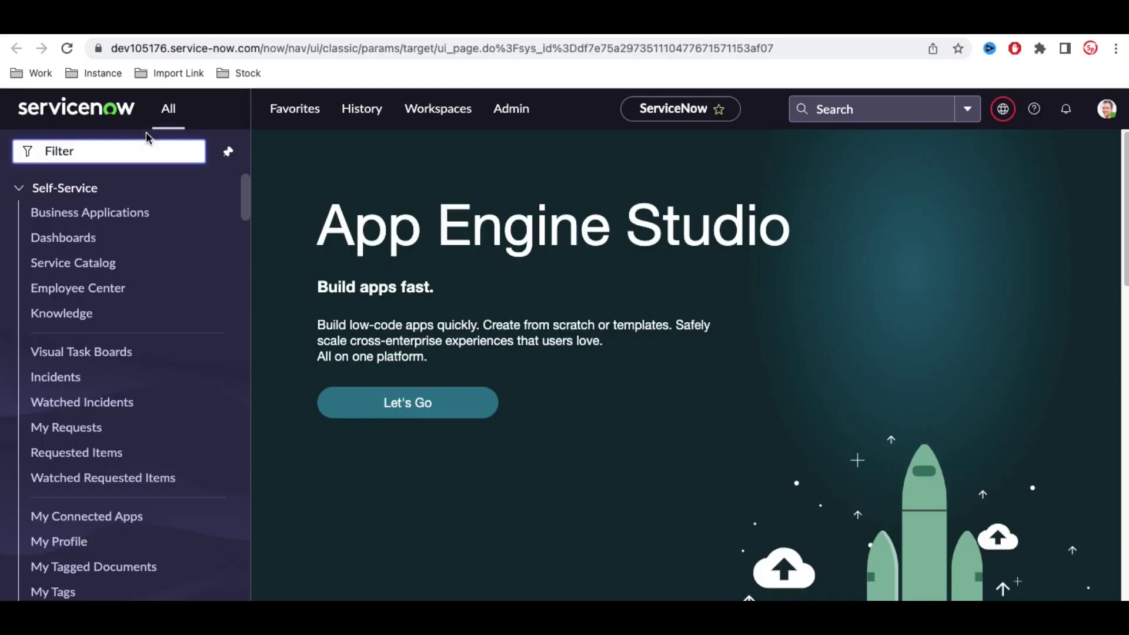
text(incident.list)
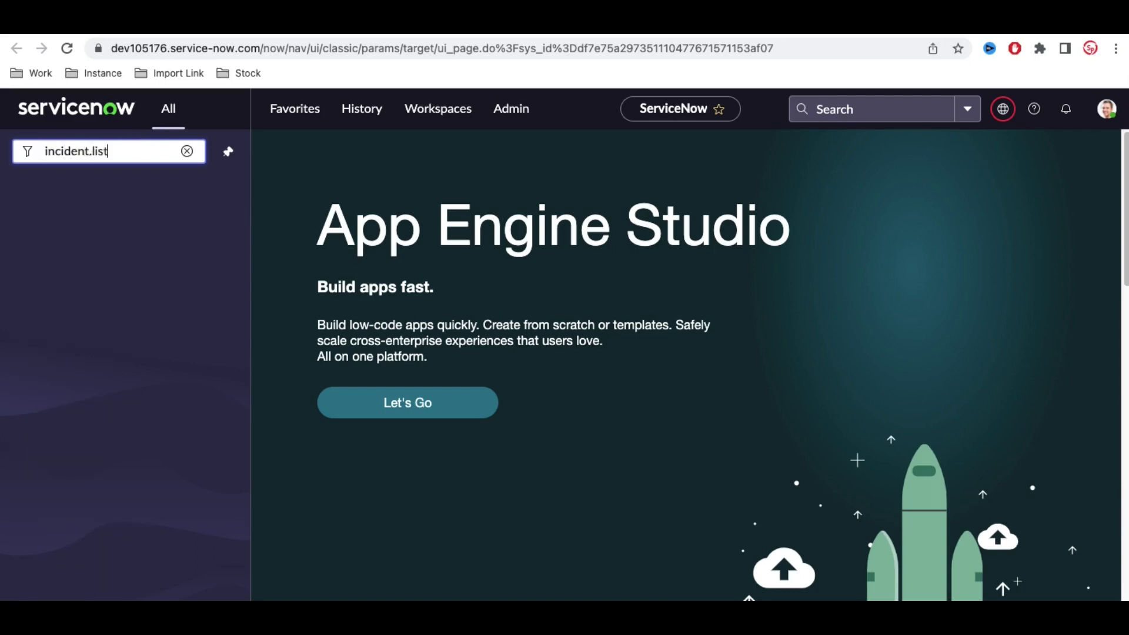
key(Return)
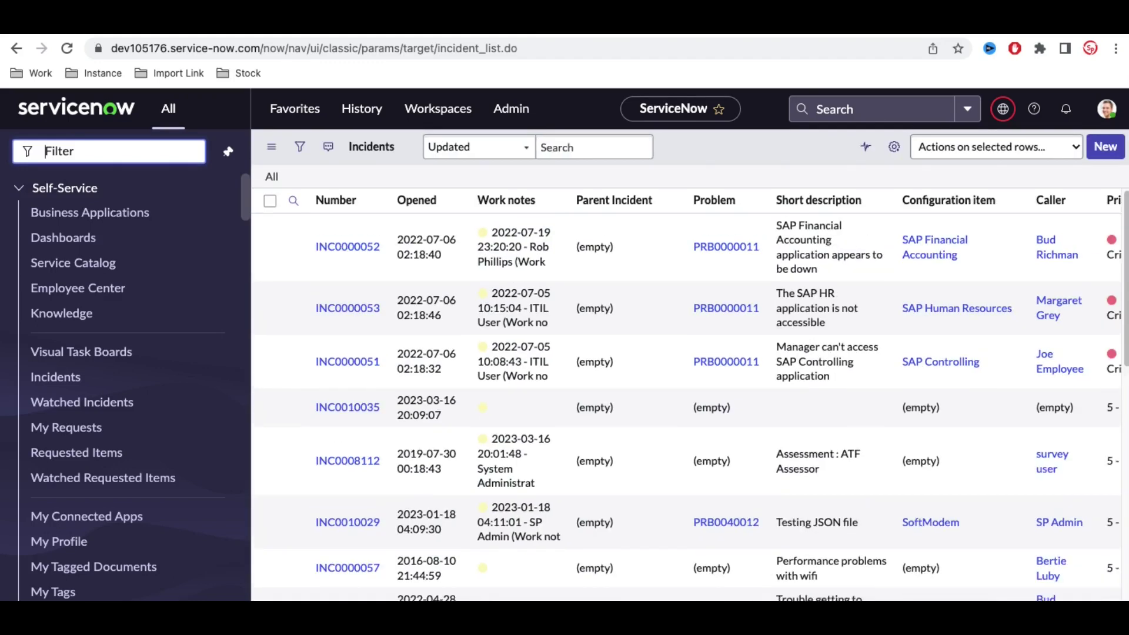
Filter incidents to Priority 1 - Critical, State In Progress and Assignment group Software
scroll(586, 287, right, 5)
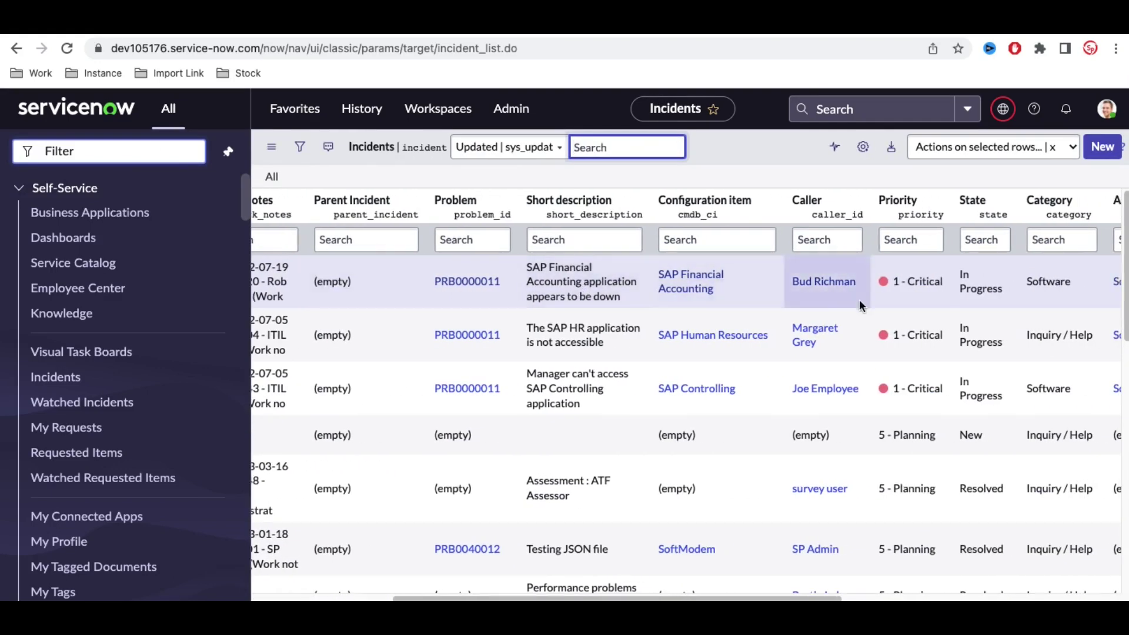
right_click(901, 286)
click(929, 300)
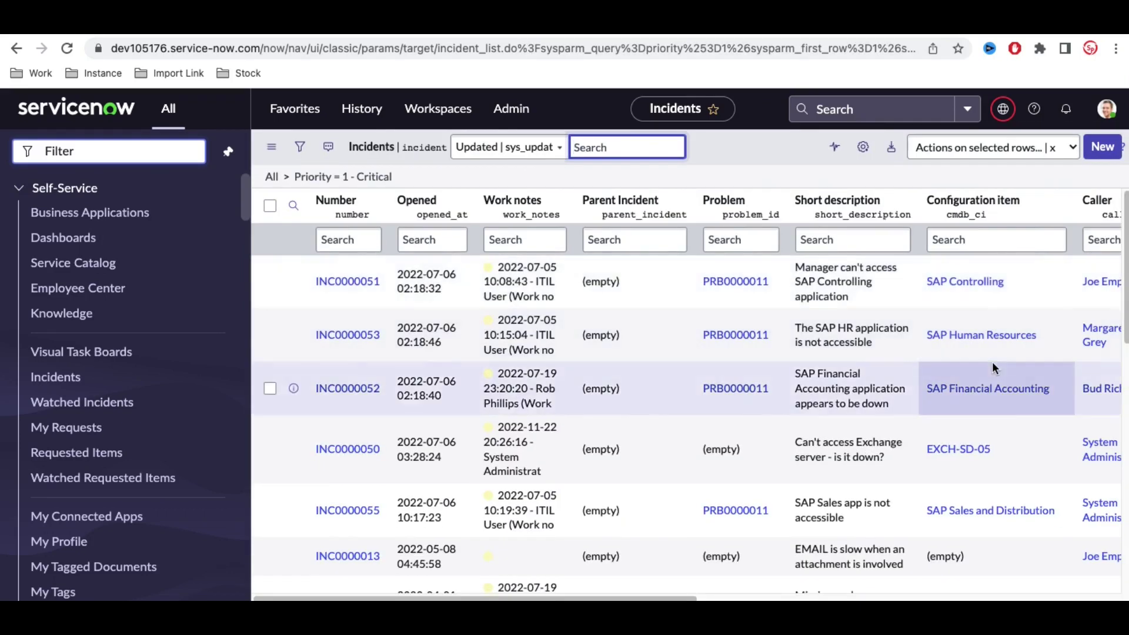
scroll(992, 361, right, 7)
right_click(859, 295)
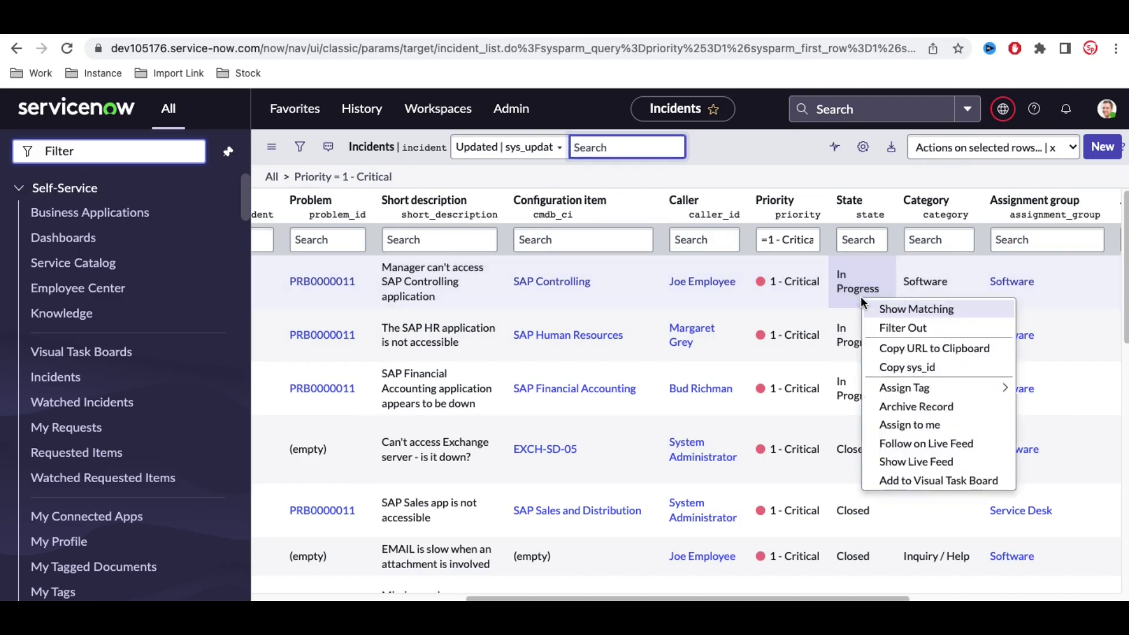
click(880, 310)
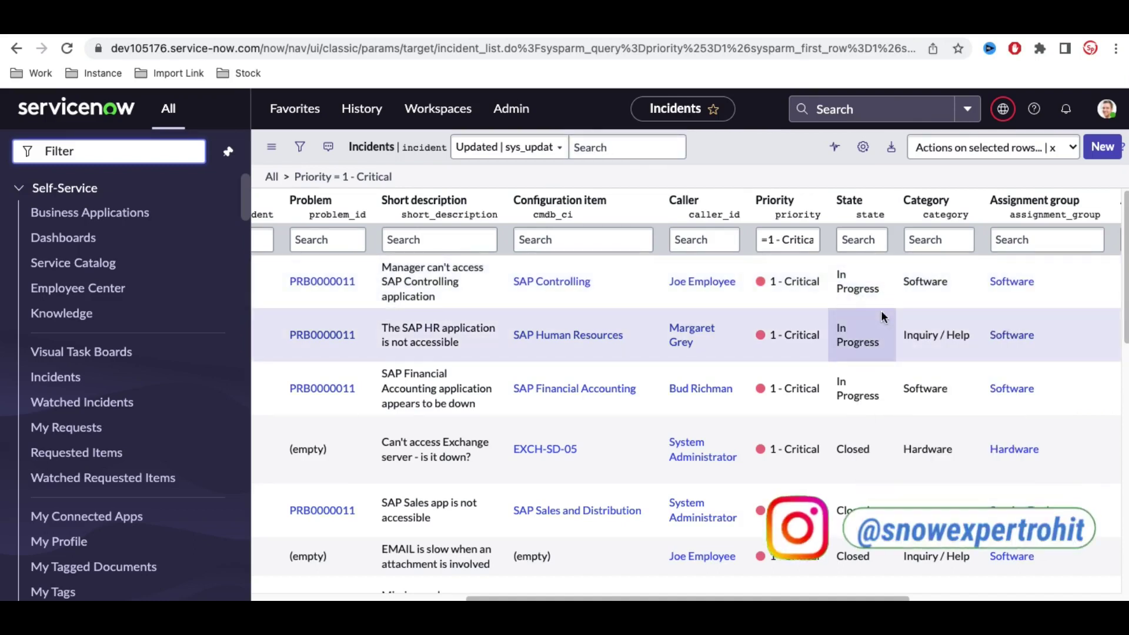
scroll(880, 310, right, 8)
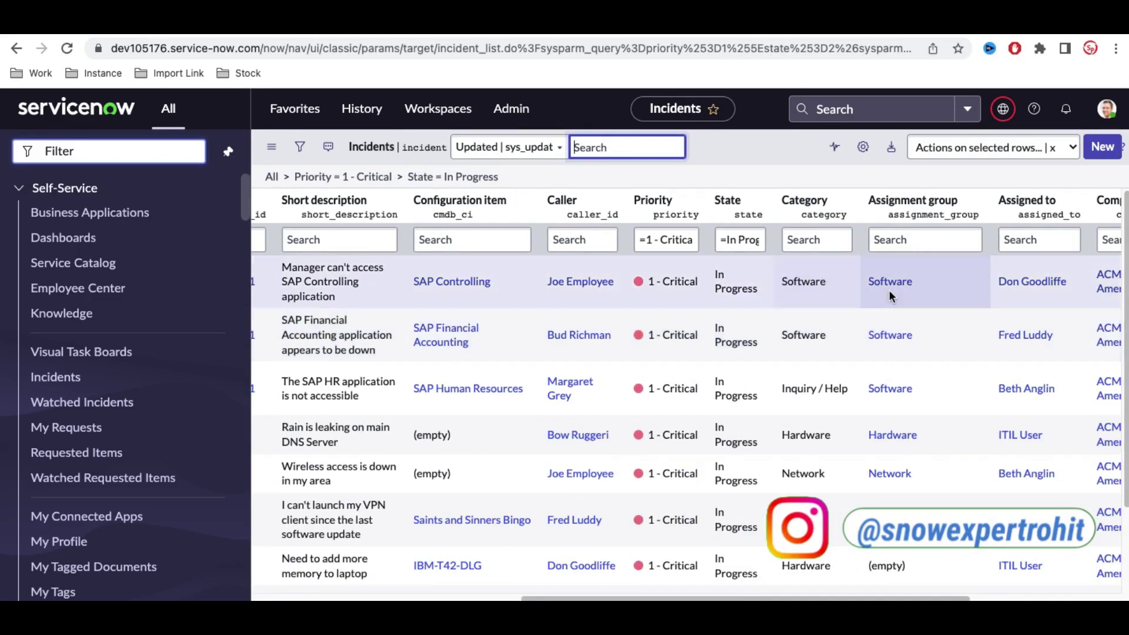
right_click(903, 297)
click(903, 297)
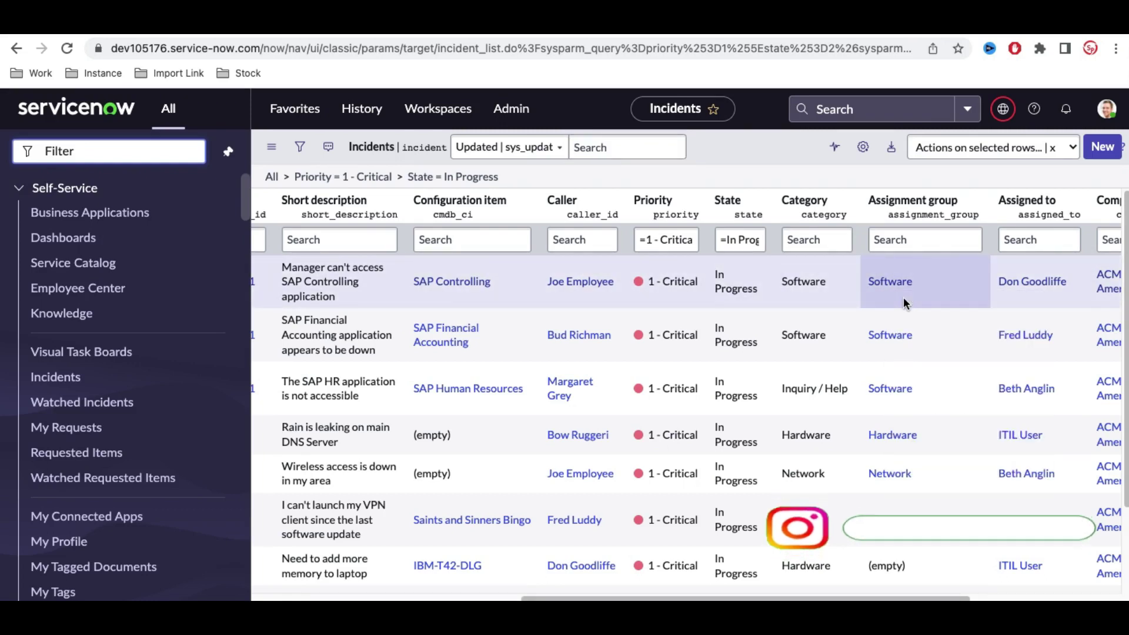
key(ctrl+shift+1)
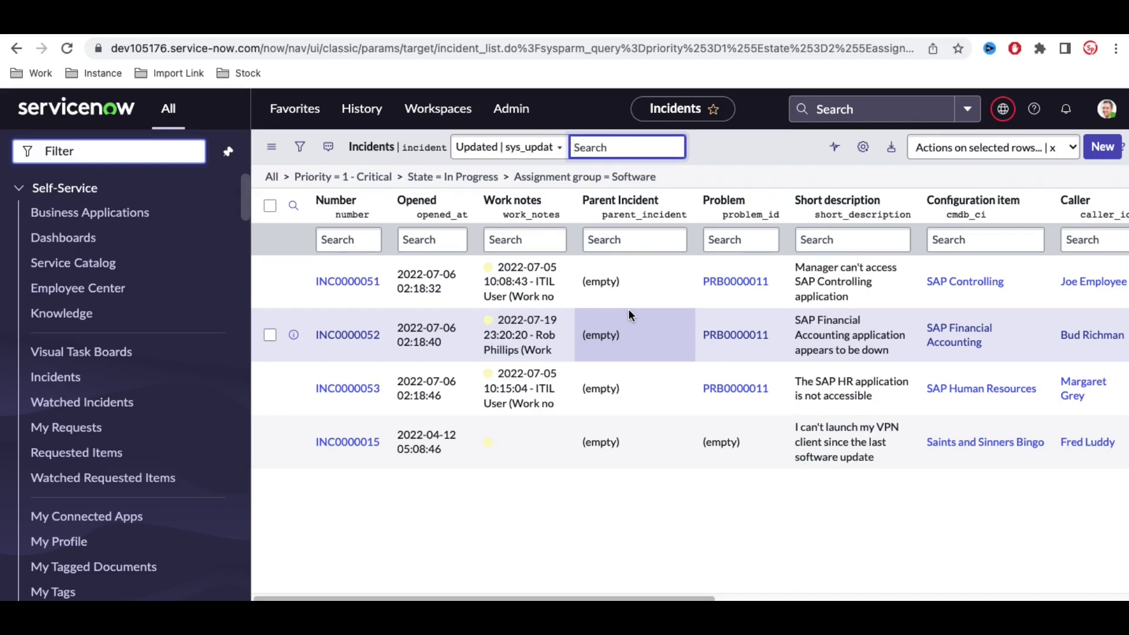
click(132, 144)
text(fix sc)
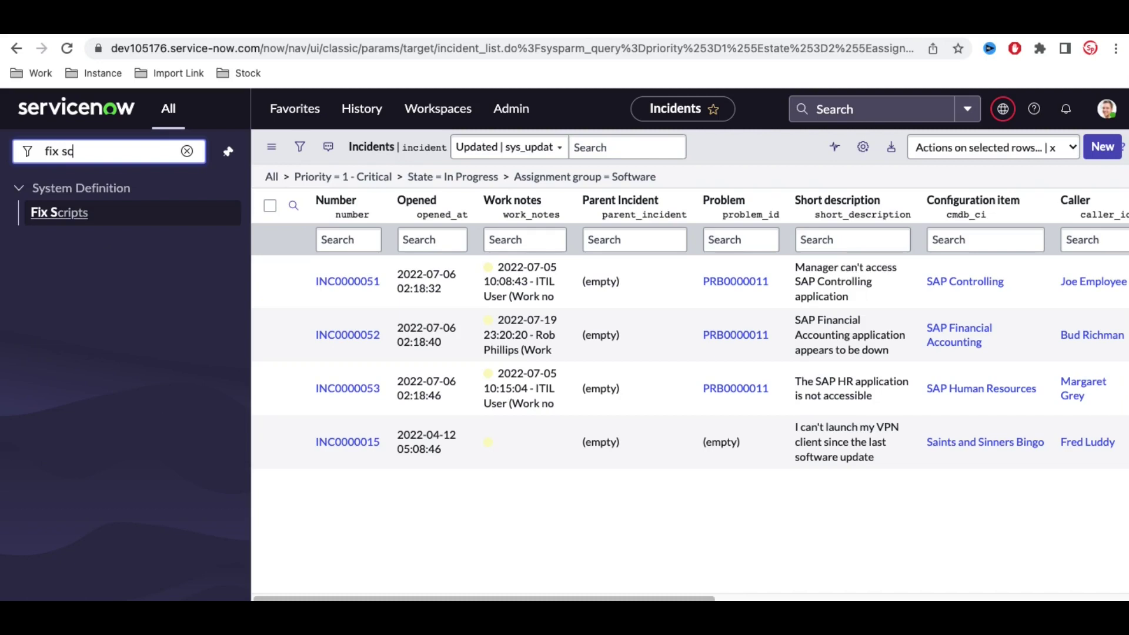
Create a new fix script named 'Update Bulk Data' and save it
click(66, 213)
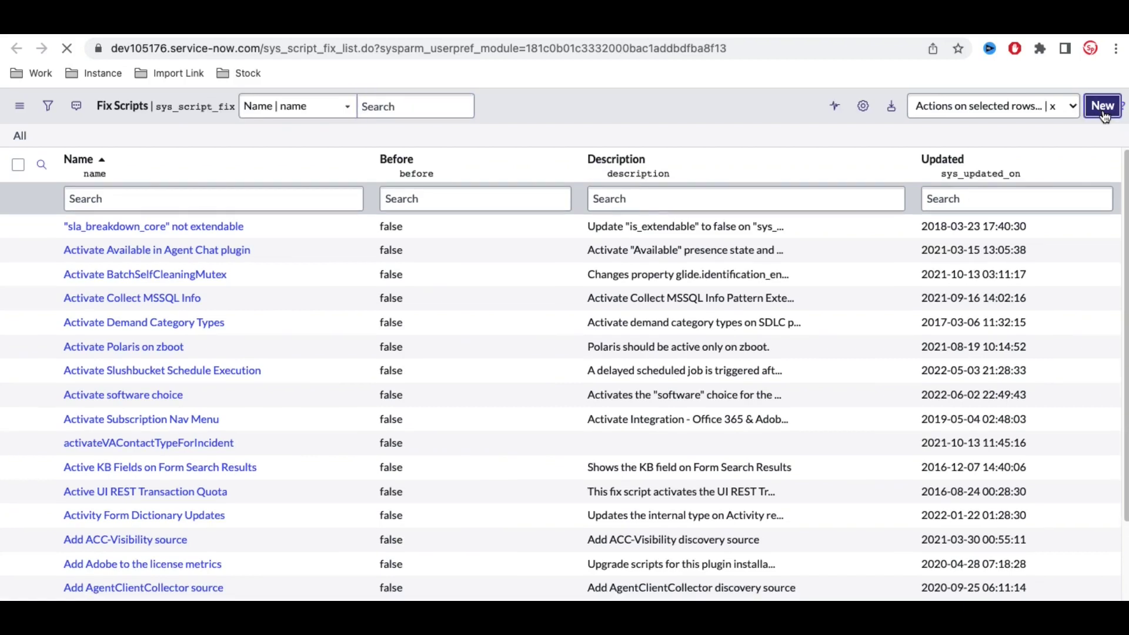
click(1102, 106)
text(Update Bult)
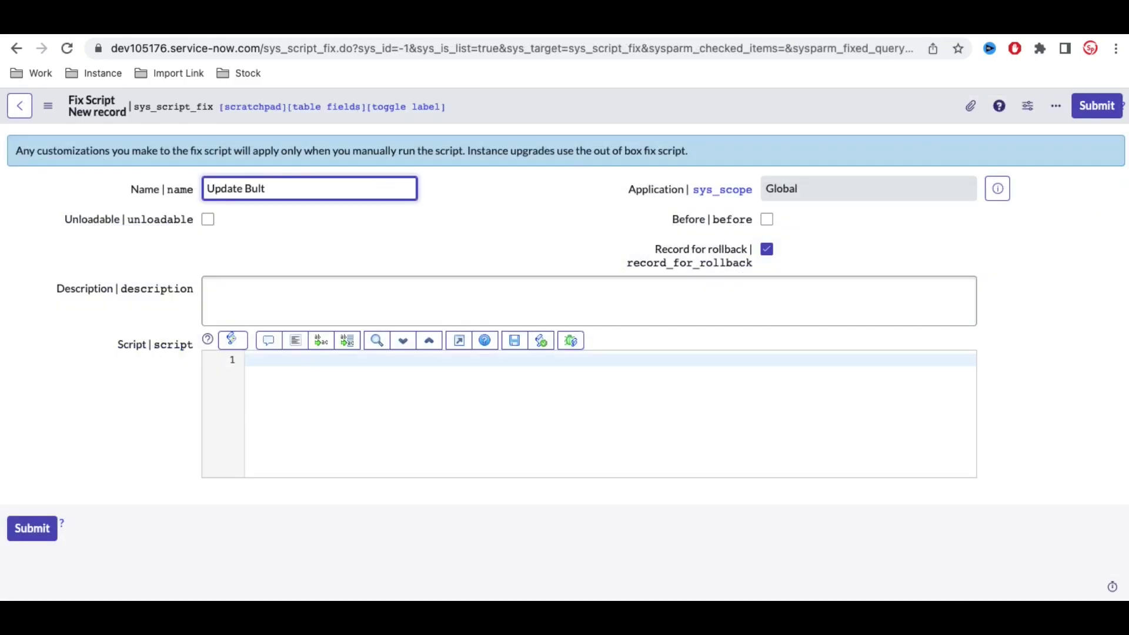
key(BackSpace)
text(k Data)
click(291, 434)
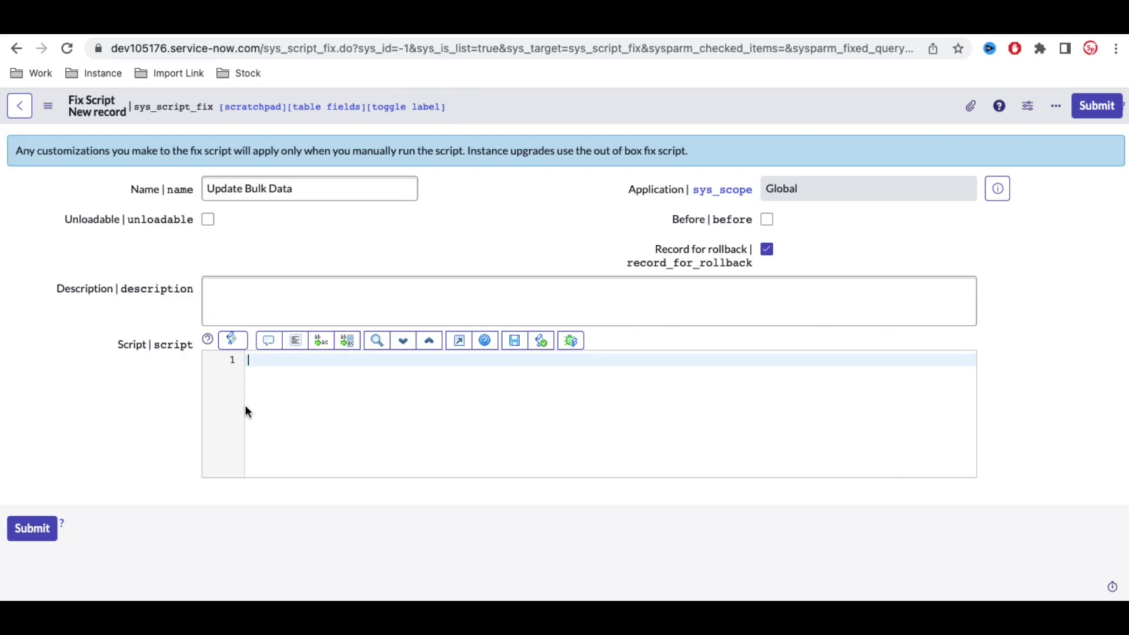
right_click(558, 102)
click(573, 110)
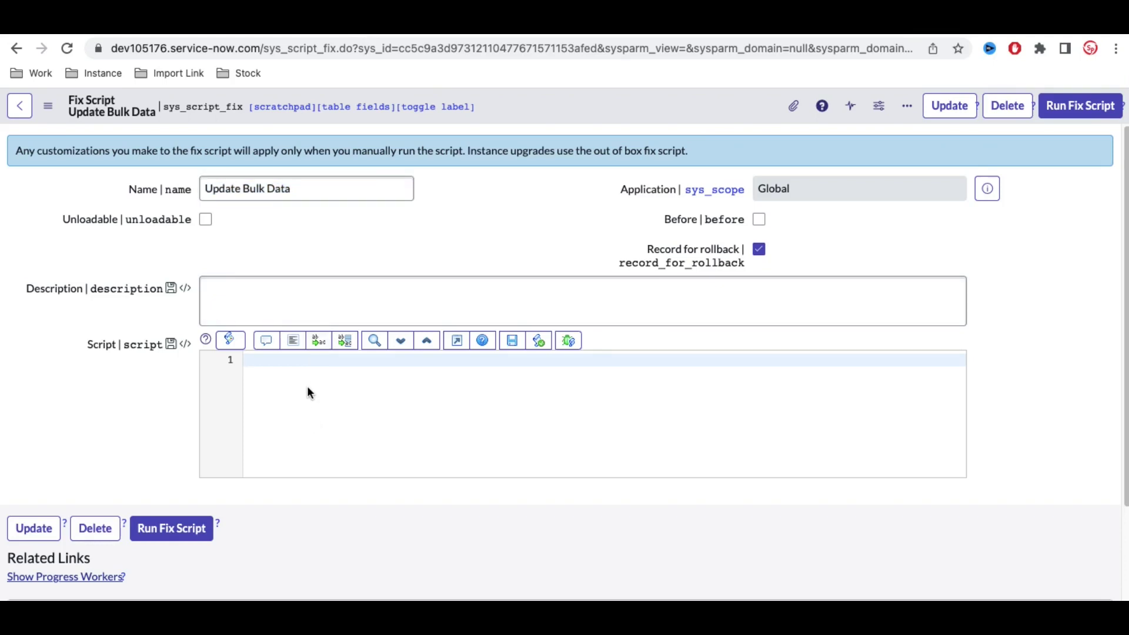
Write function updateWorknotes(){ with var gr = new GlideRecord('incident'); and a blank line inside
text(function updateWorknotes)
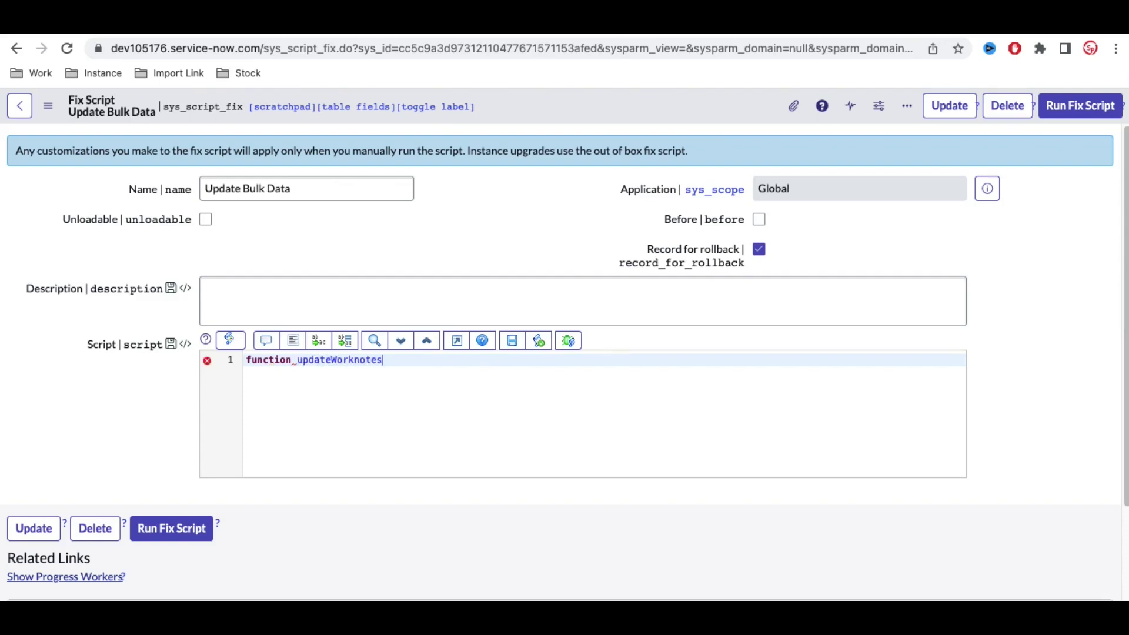
text((){)
text(var gr =)
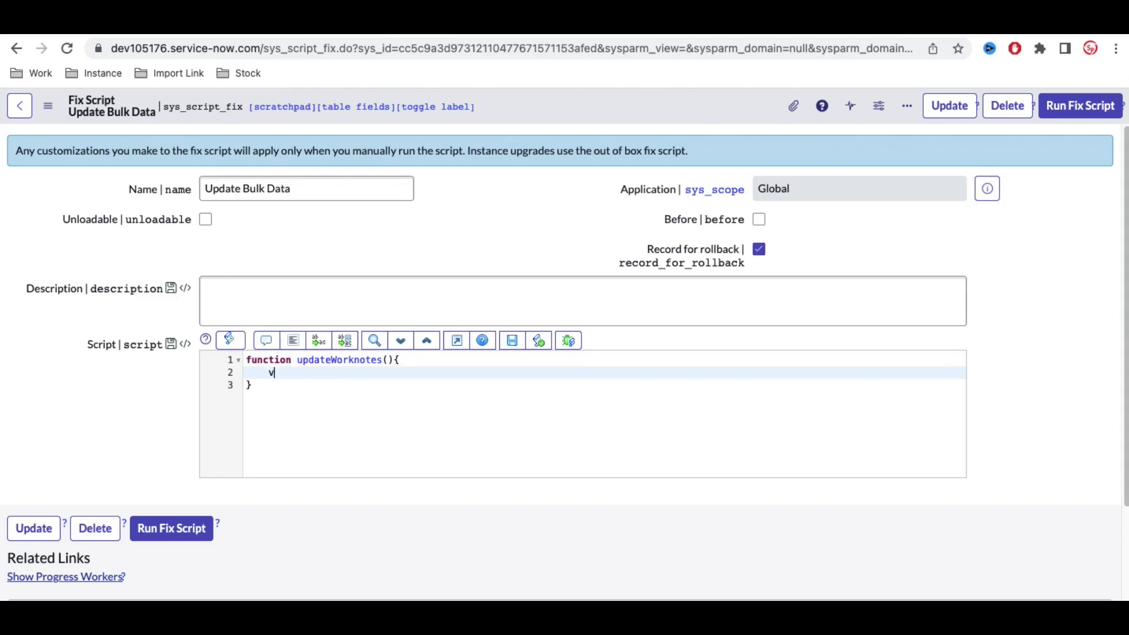
text( new GlideRecord(')
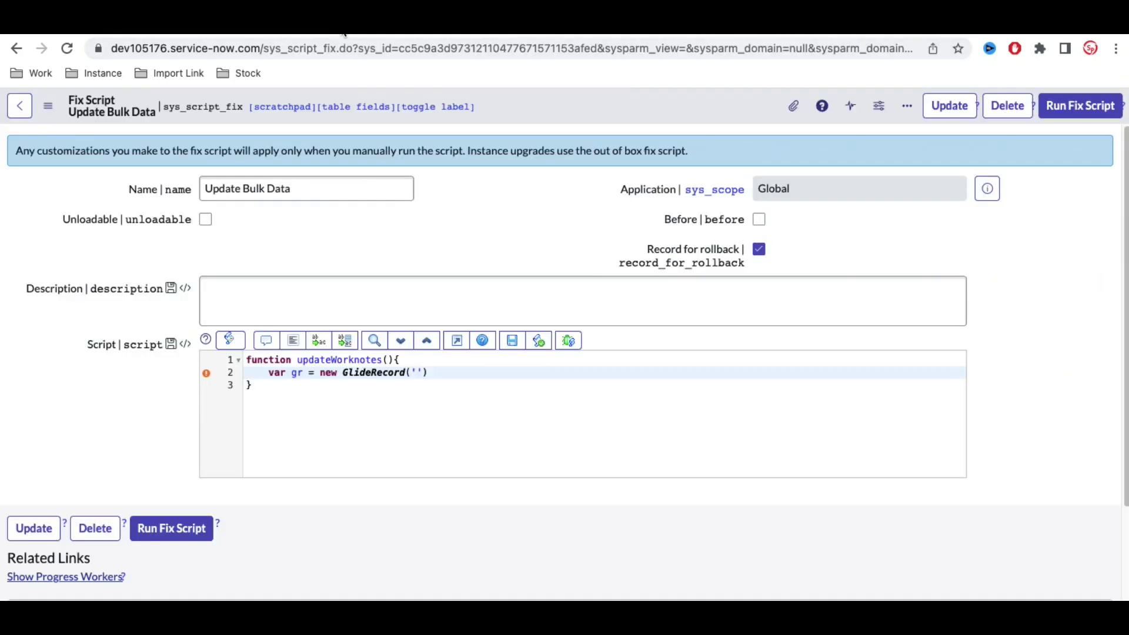
text(incident)
key(End)
text(;)
key(Return)
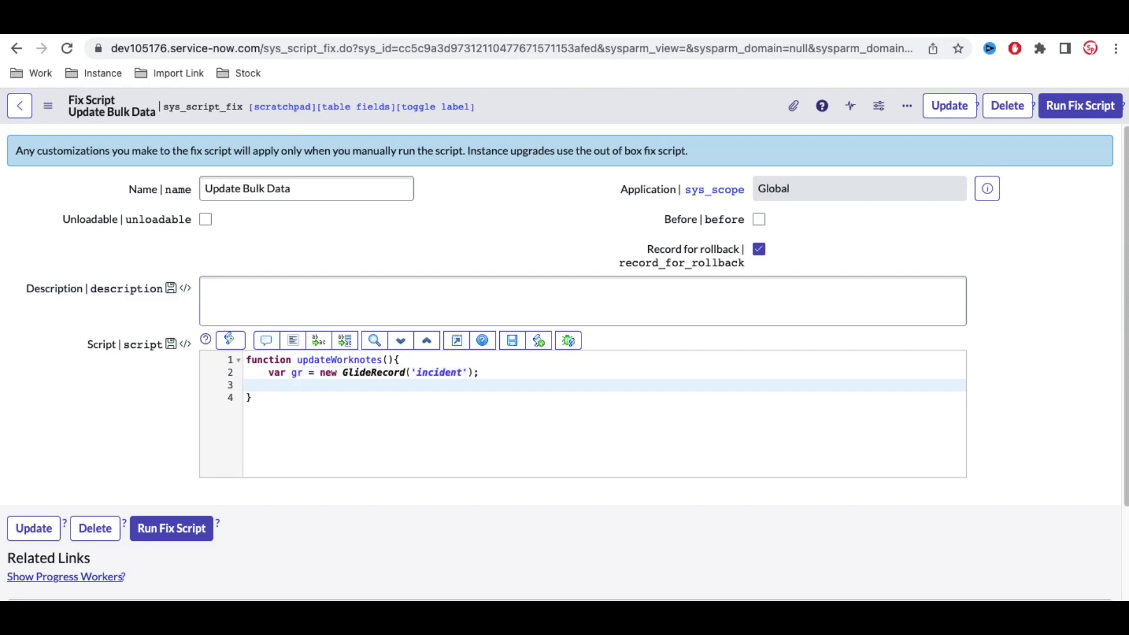